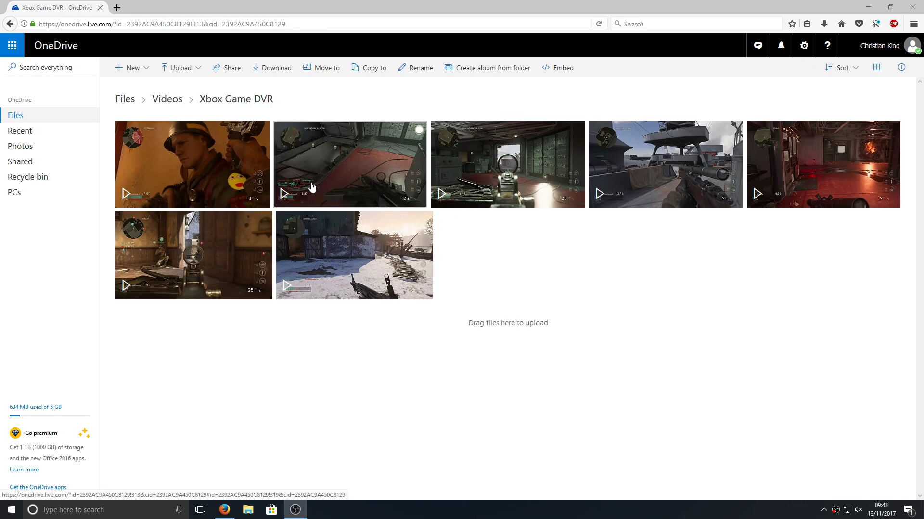
- Select the first gameplay video in the Xbox Game DVR folder
click(261, 132)
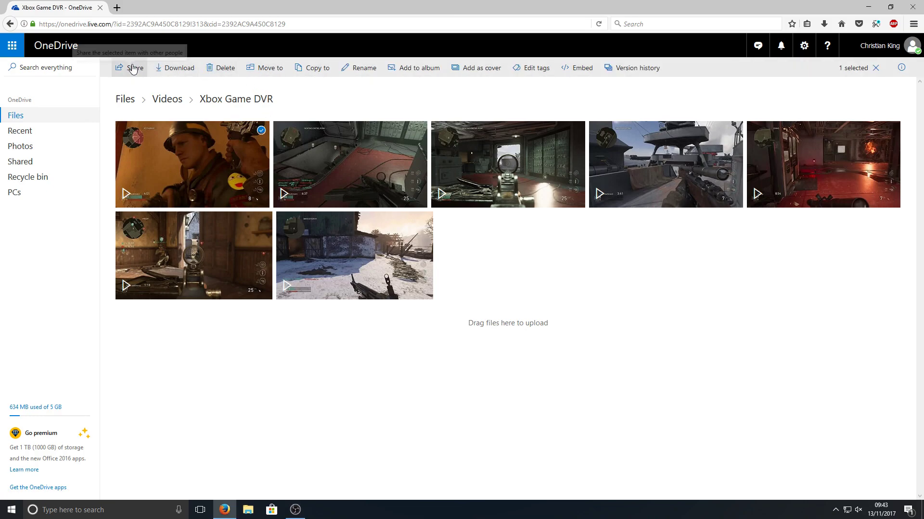
- Copy a share link for the first video and view it, dismissing the sign-in prompt
click(134, 69)
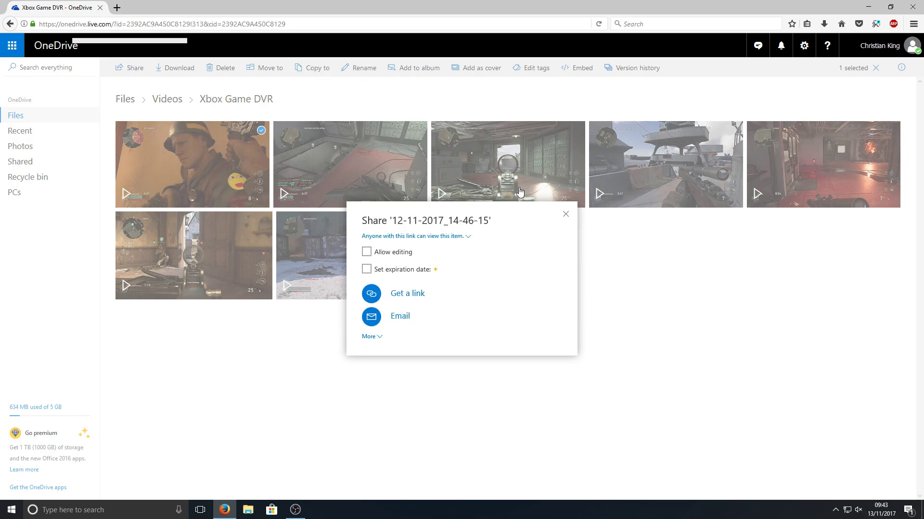
click(411, 294)
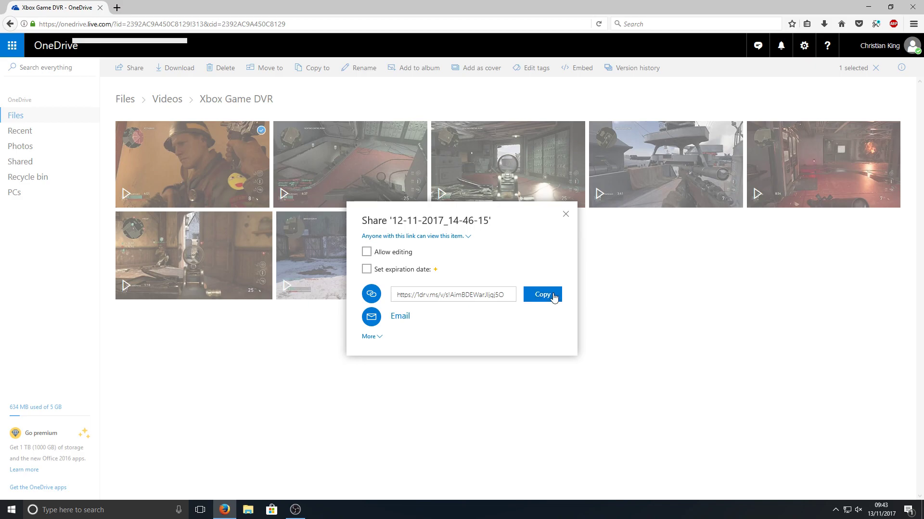
click(541, 295)
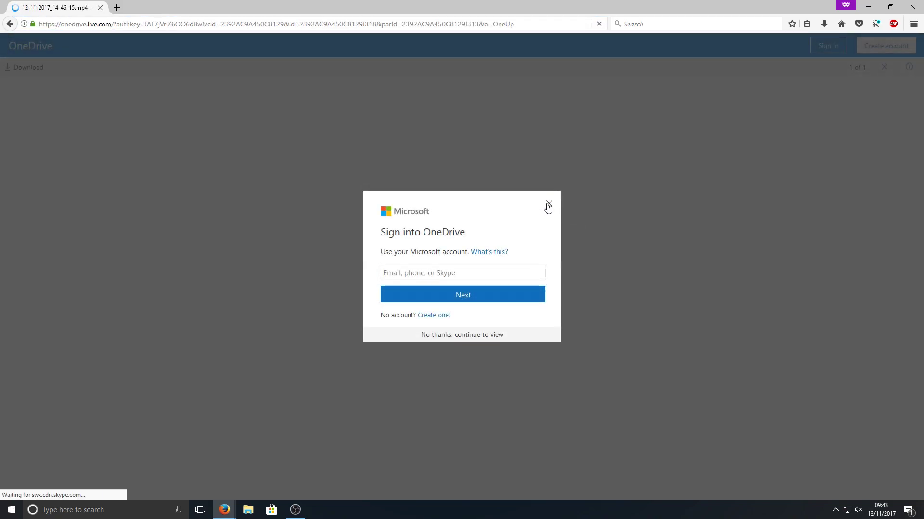
click(547, 206)
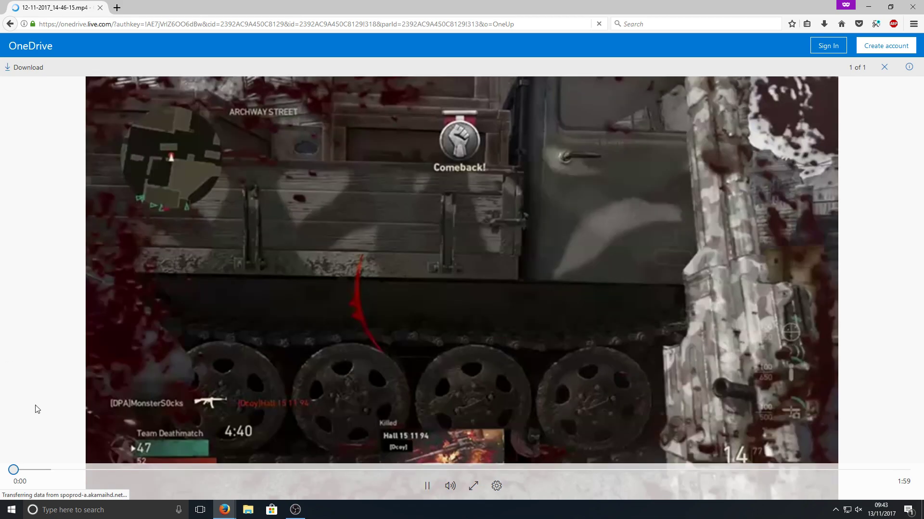
- Pause the shared video playing in the private window
click(427, 486)
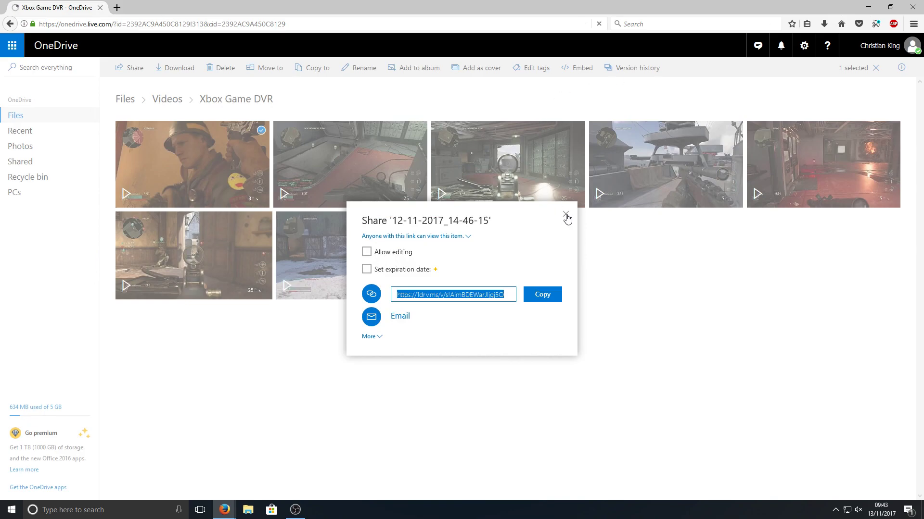
- Close the video's sharing, deselect it, and copy an editable Xbox Game DVR folder link
click(567, 218)
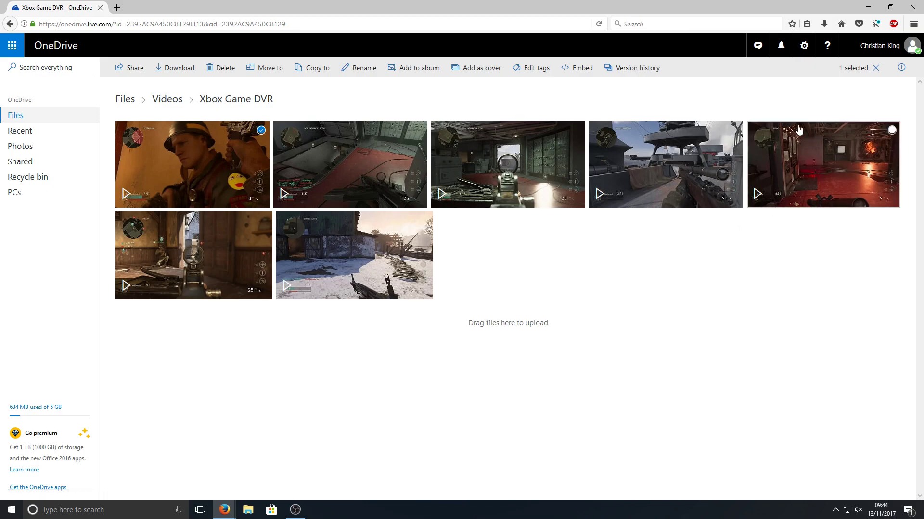
click(262, 131)
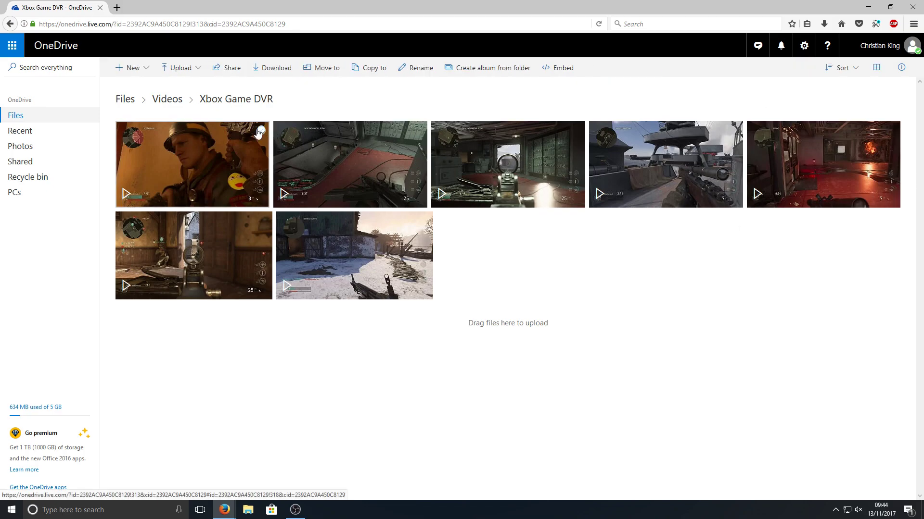
click(225, 68)
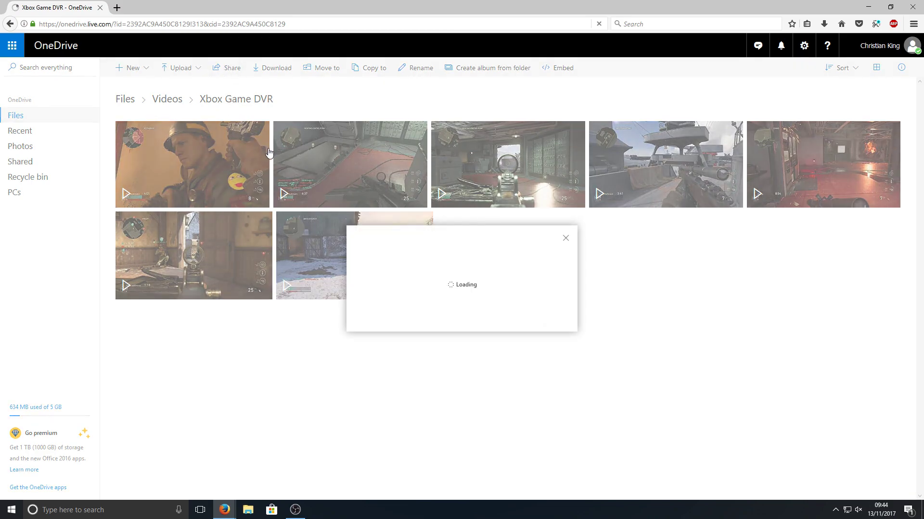
click(542, 294)
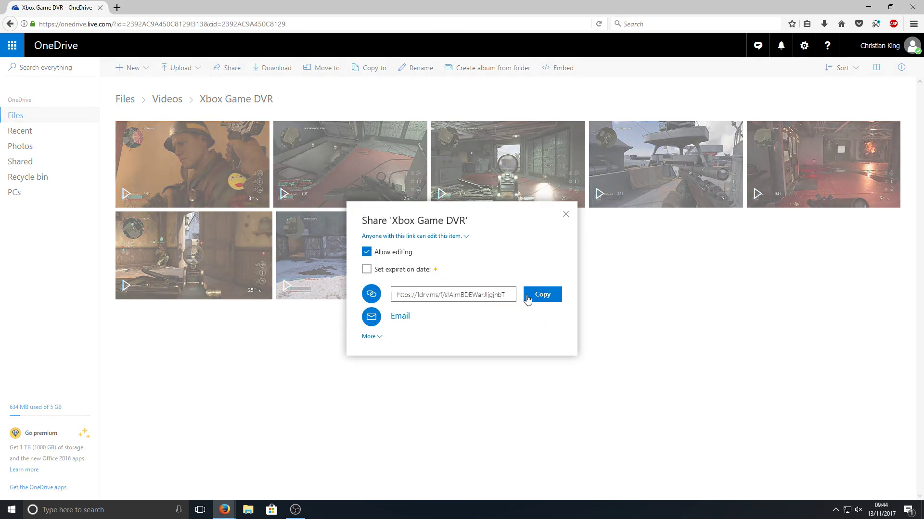
click(508, 296)
click(542, 294)
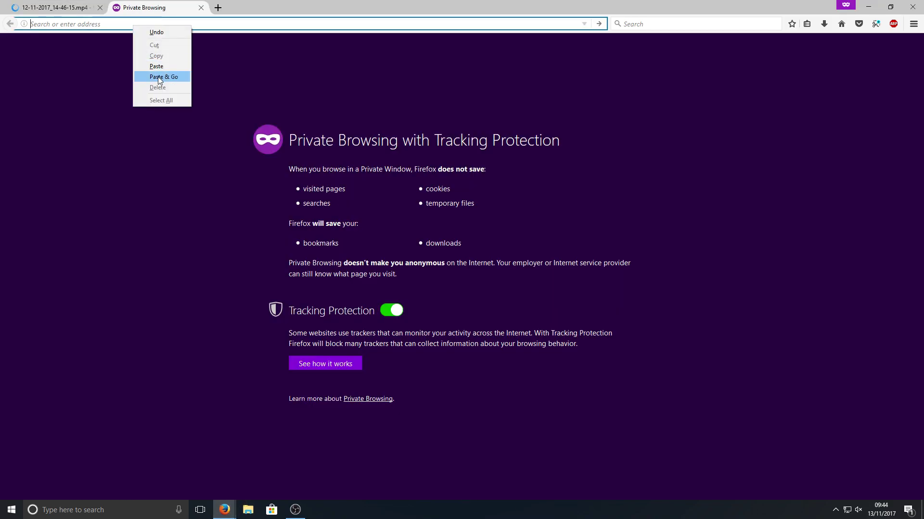
- Load the pasted folder link in the private window, then play and pause its third video
click(160, 74)
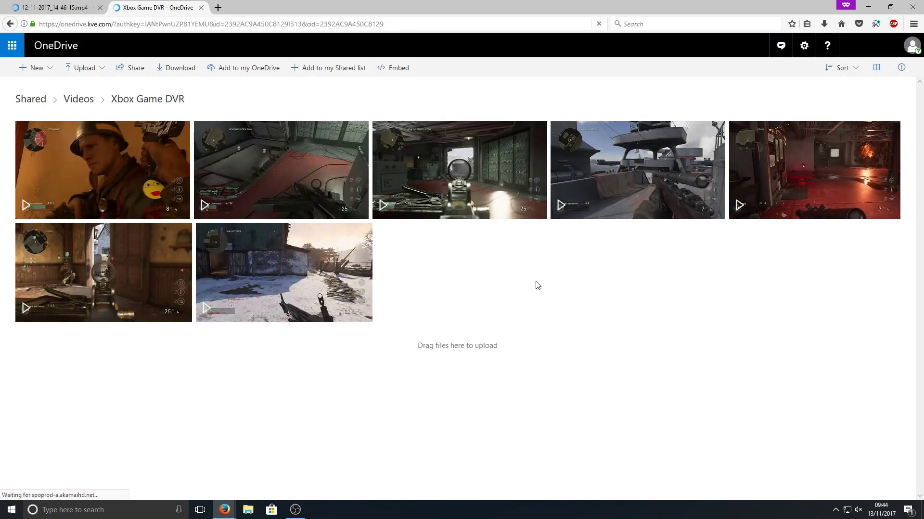
click(457, 171)
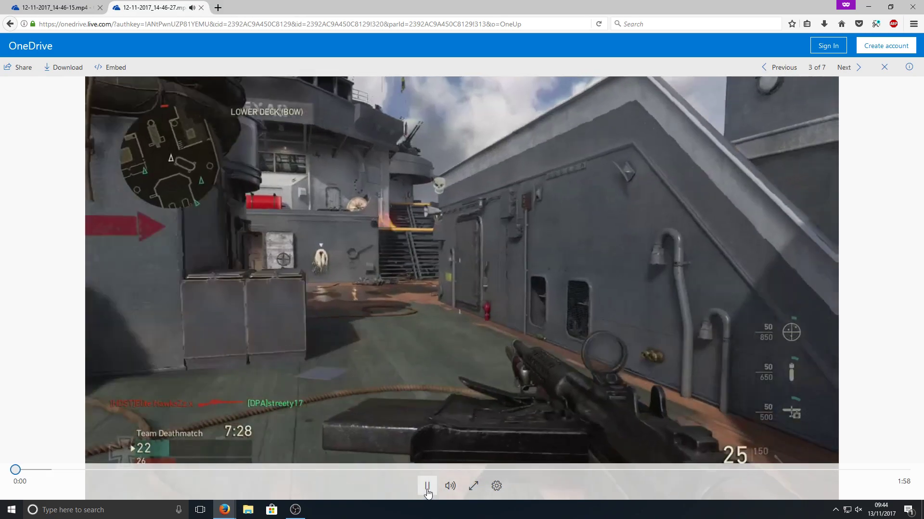
click(427, 485)
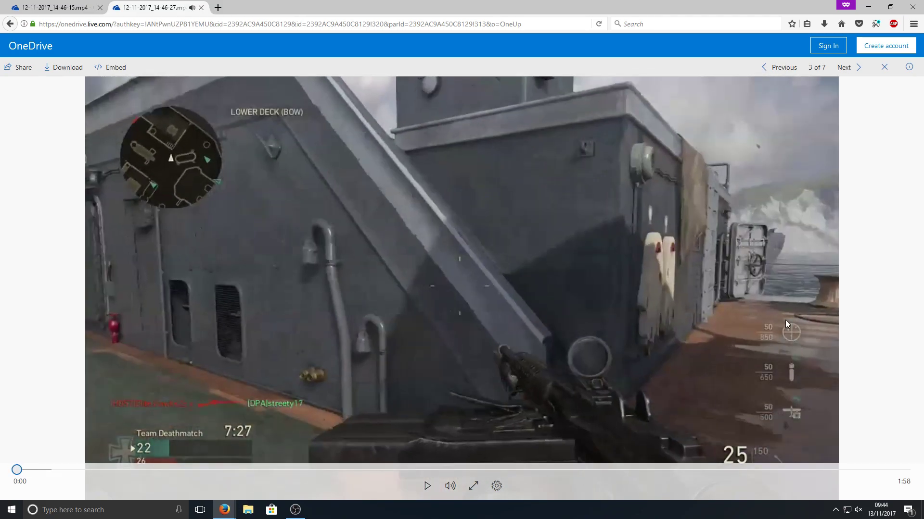